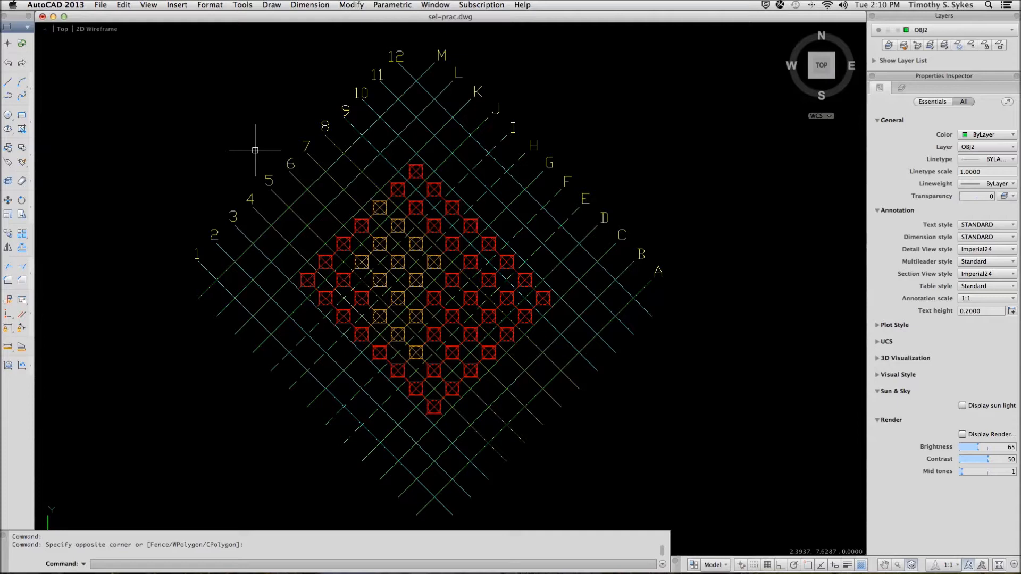
Erase the orange squares with a window-polygon selection around them, and undo the erase.
{"action": "key", "text": "Escape"}
{"action": "type", "text": "e"}
{"action": "key", "text": "Return"}
{"action": "type", "text": "wp"}
{"action": "key", "text": "Return"}
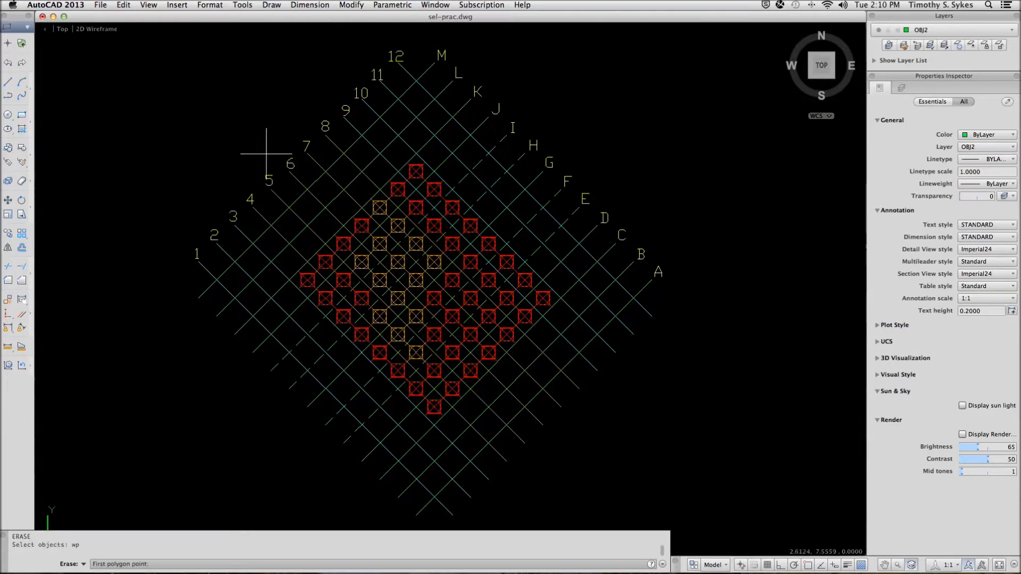
{"action": "left_click", "coordinate": [352, 187]}
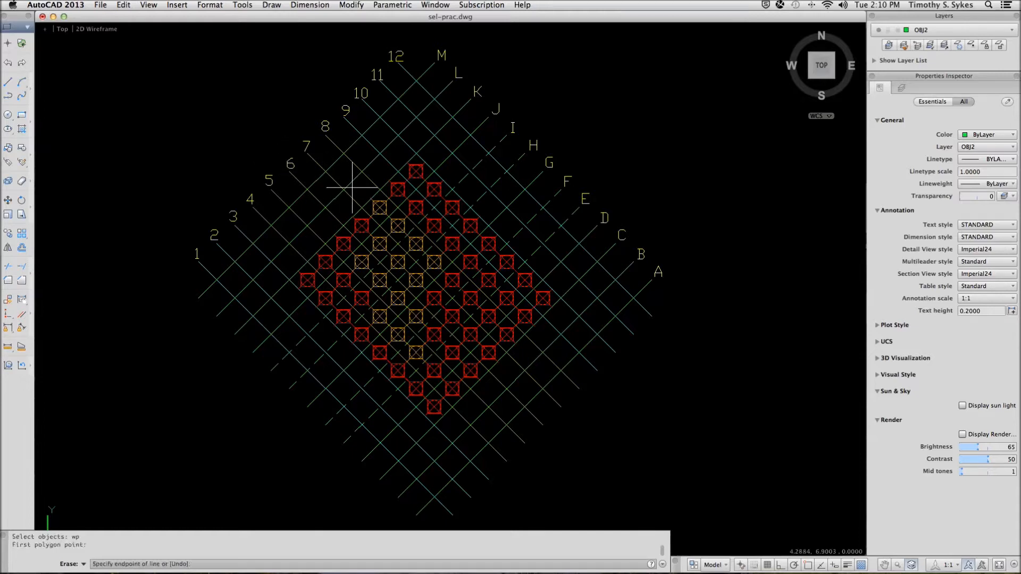
{"action": "left_click", "coordinate": [360, 236]}
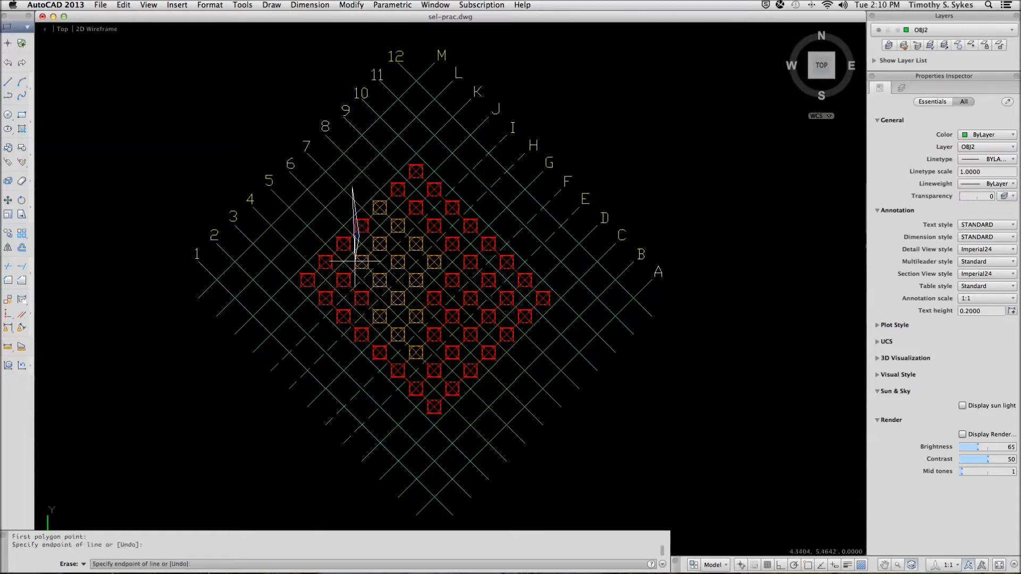
{"action": "left_click", "coordinate": [336, 265]}
{"action": "left_click", "coordinate": [362, 297]}
{"action": "left_click", "coordinate": [364, 327]}
{"action": "left_click", "coordinate": [419, 379]}
{"action": "left_click", "coordinate": [447, 361]}
{"action": "left_click", "coordinate": [435, 339]}
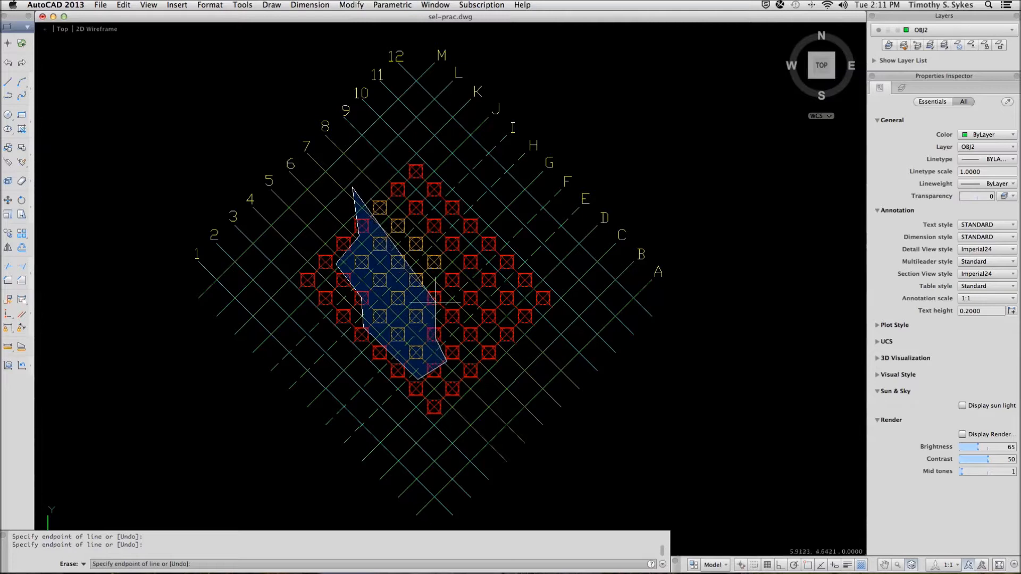
{"action": "left_click", "coordinate": [434, 295]}
{"action": "left_click", "coordinate": [463, 254]}
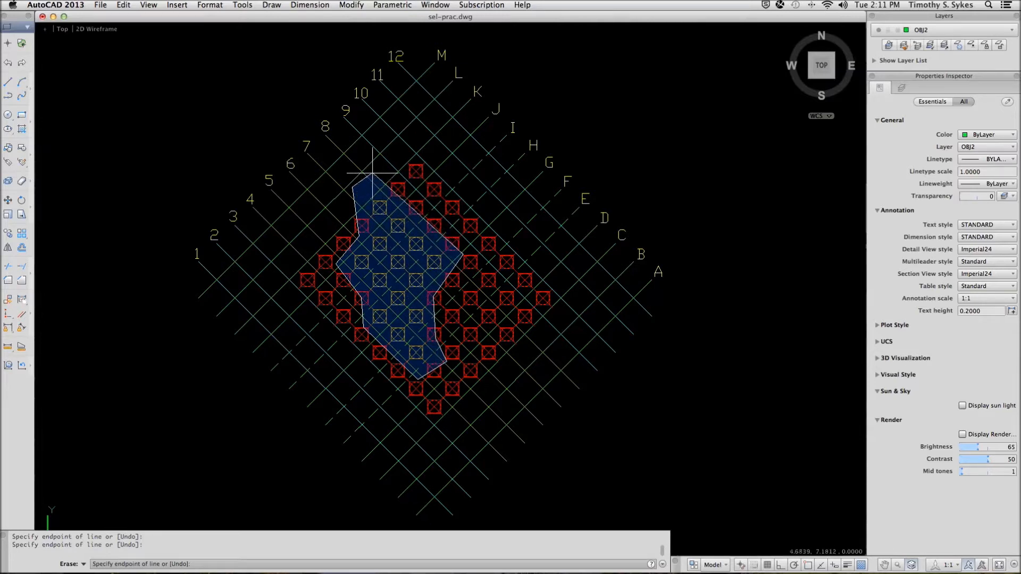
{"action": "key", "text": "super+z"}
Draw a rectangle across the middle of the grid, enclosing all but the topmost and lowest squares.
{"action": "type", "text": "re"}
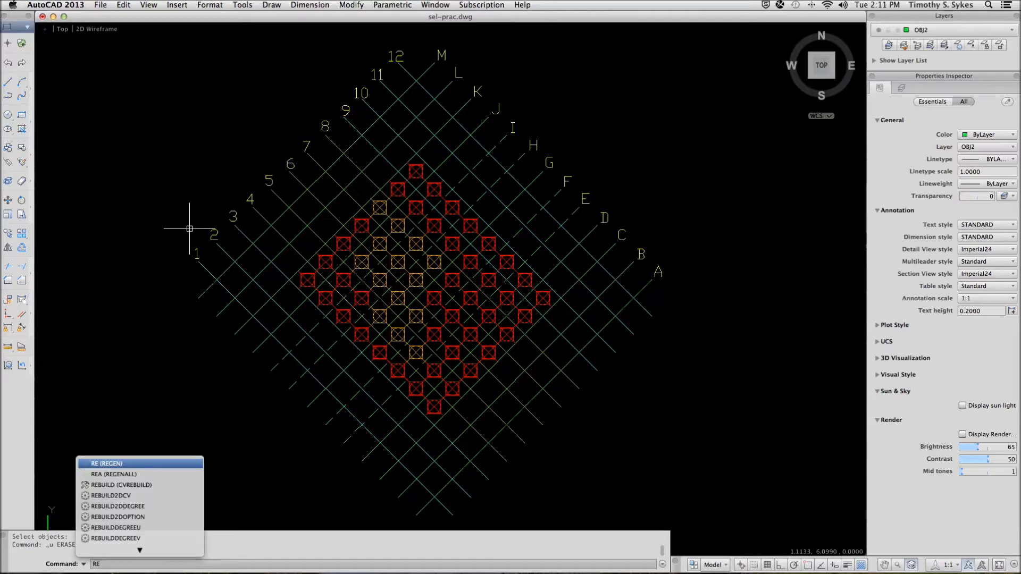
{"action": "type", "text": "c"}
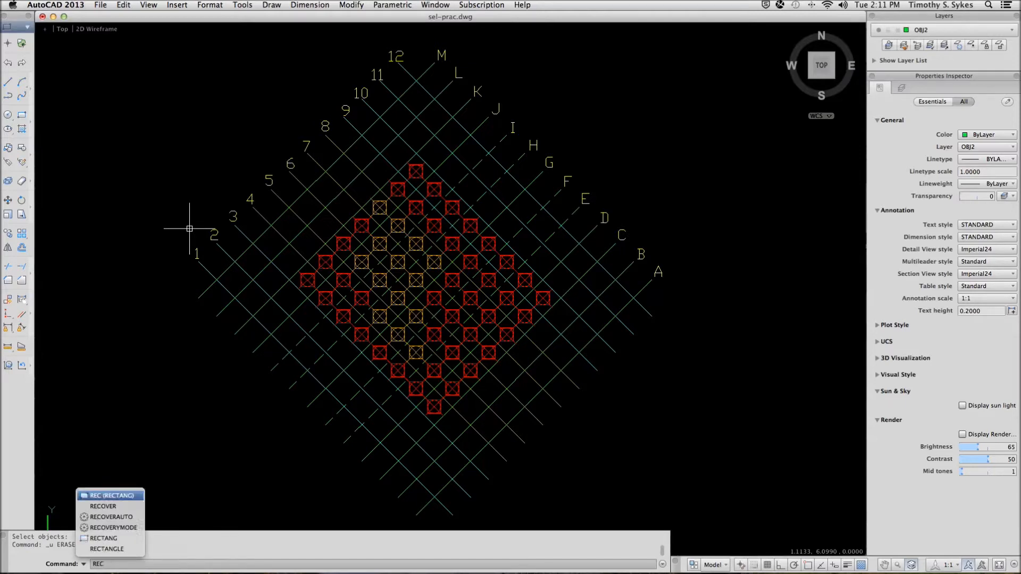
{"action": "key", "text": "Return"}
{"action": "left_click", "coordinate": [286, 193]}
{"action": "left_click", "coordinate": [558, 353]}
Trim the grid lines outside the rectangle, using the last-drawn rectangle as cutting edge and a fence drawn just around it.
{"action": "type", "text": "tr"}
{"action": "key", "text": "Return"}
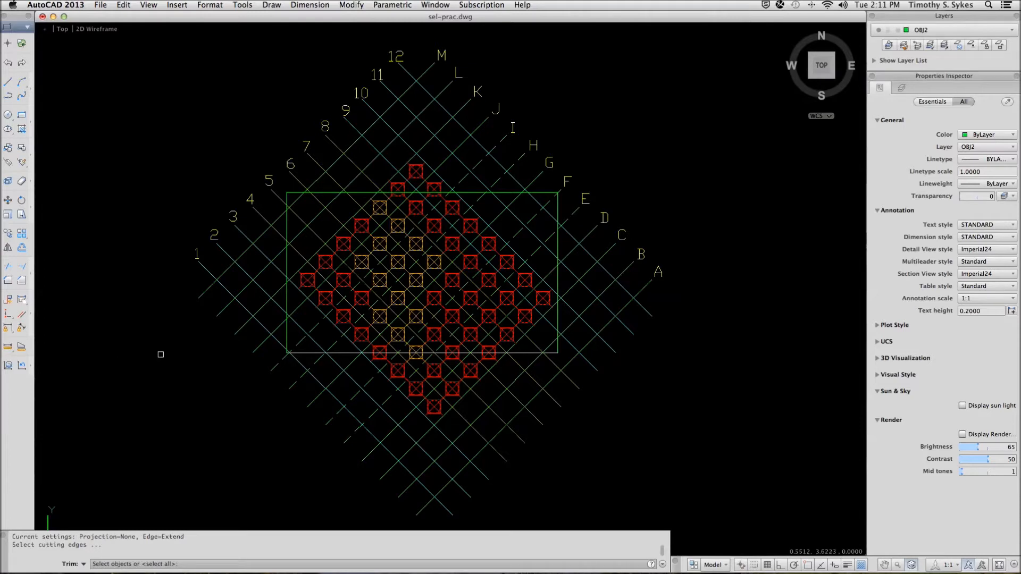
{"action": "type", "text": "l"}
{"action": "key", "text": "Return"}
{"action": "key", "text": "Return"}
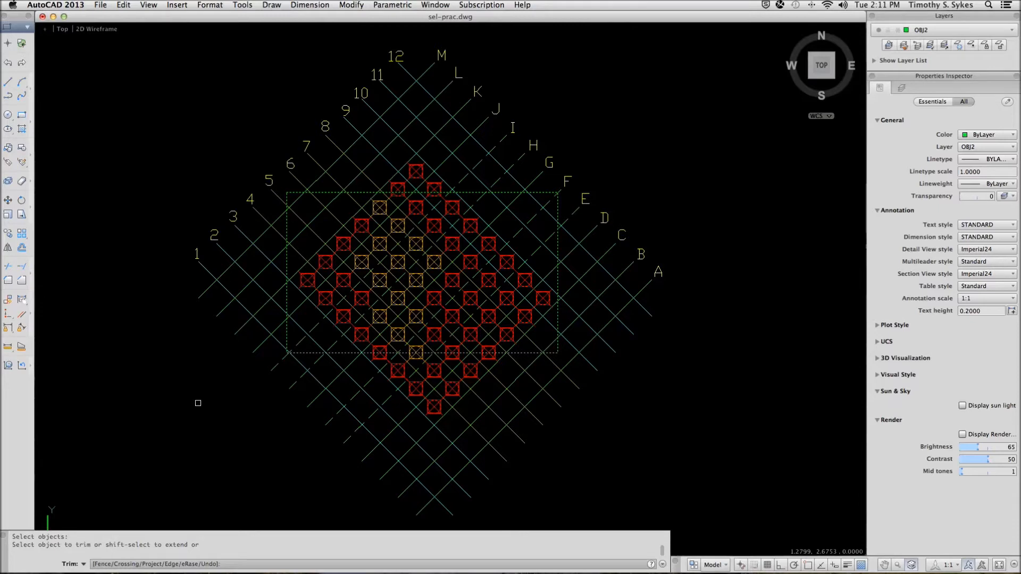
{"action": "key", "text": "Return"}
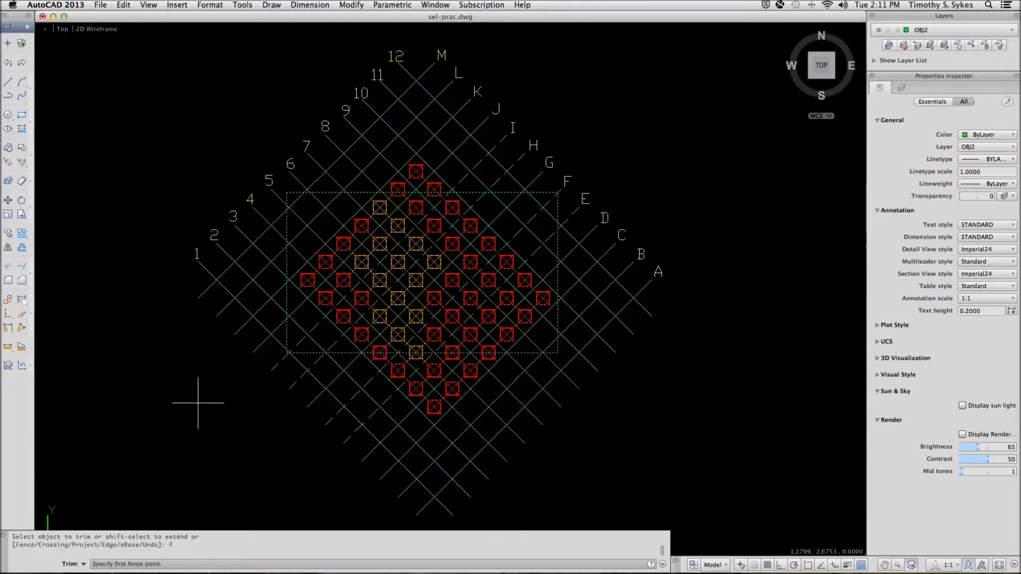
{"action": "left_click", "coordinate": [282, 185]}
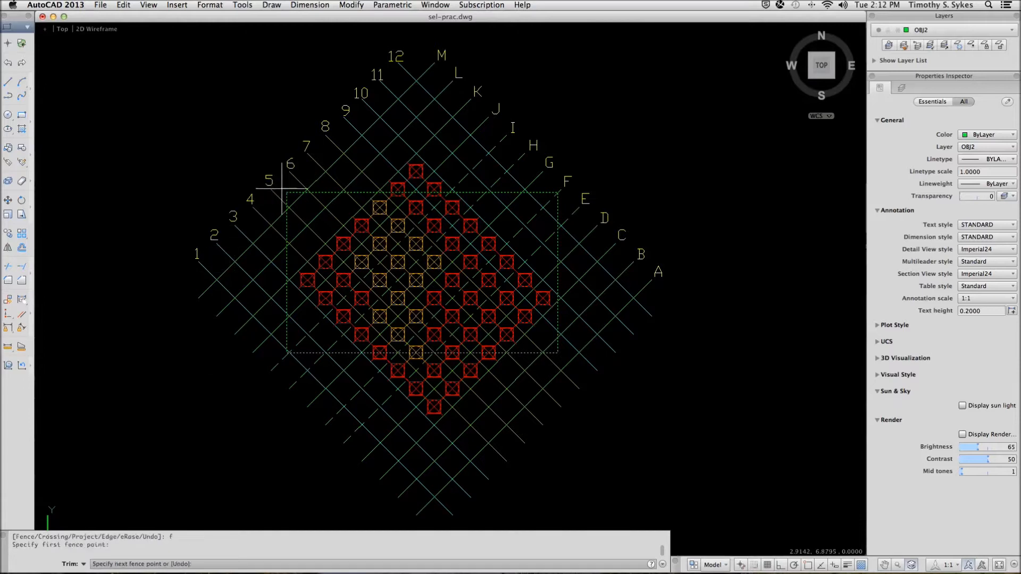
{"action": "left_click", "coordinate": [276, 360]}
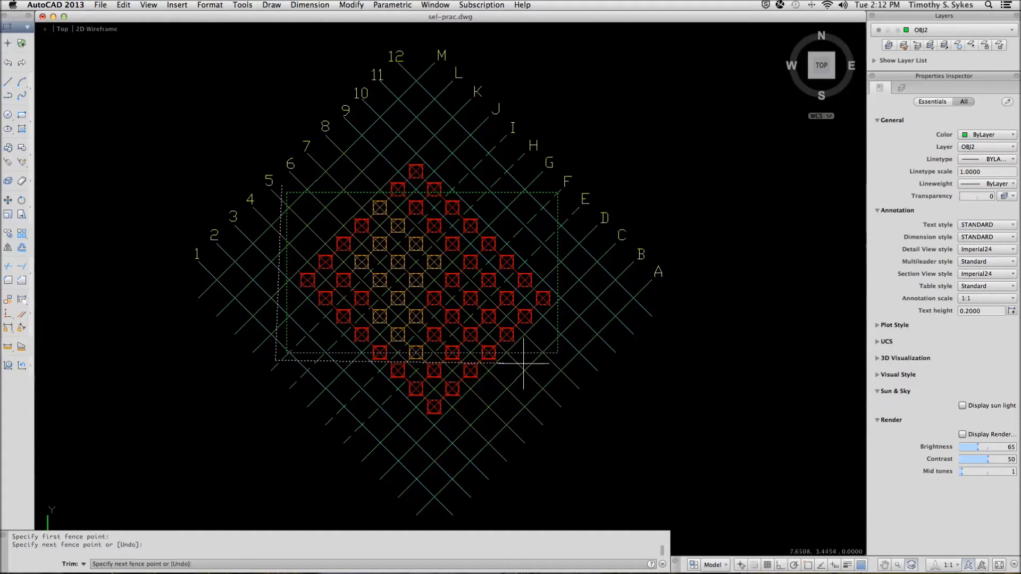
{"action": "left_click", "coordinate": [566, 358]}
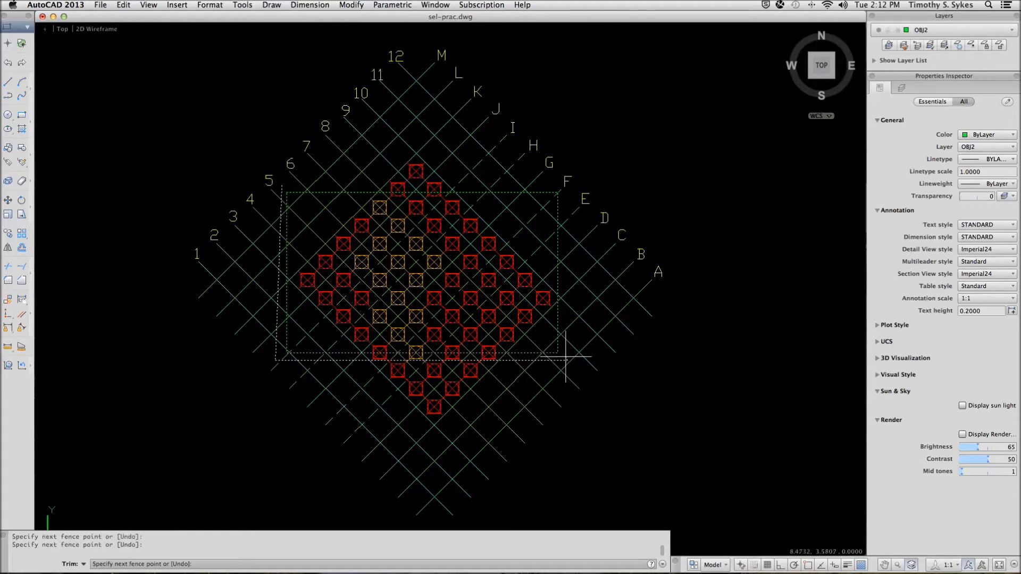
{"action": "left_click", "coordinate": [568, 187]}
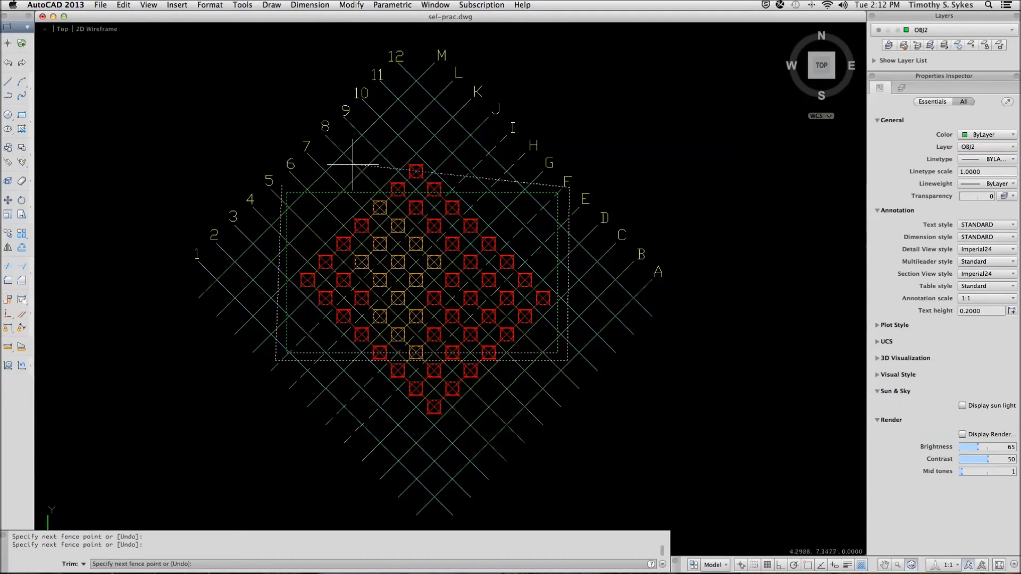
{"action": "left_click", "coordinate": [289, 186]}
{"action": "key", "text": "Return"}
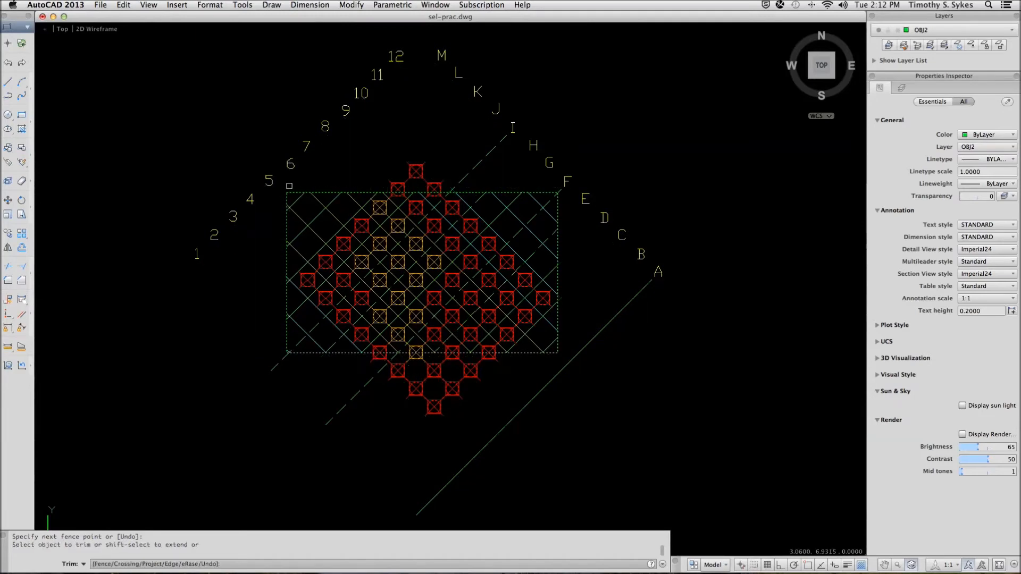
{"action": "key", "text": "Return"}
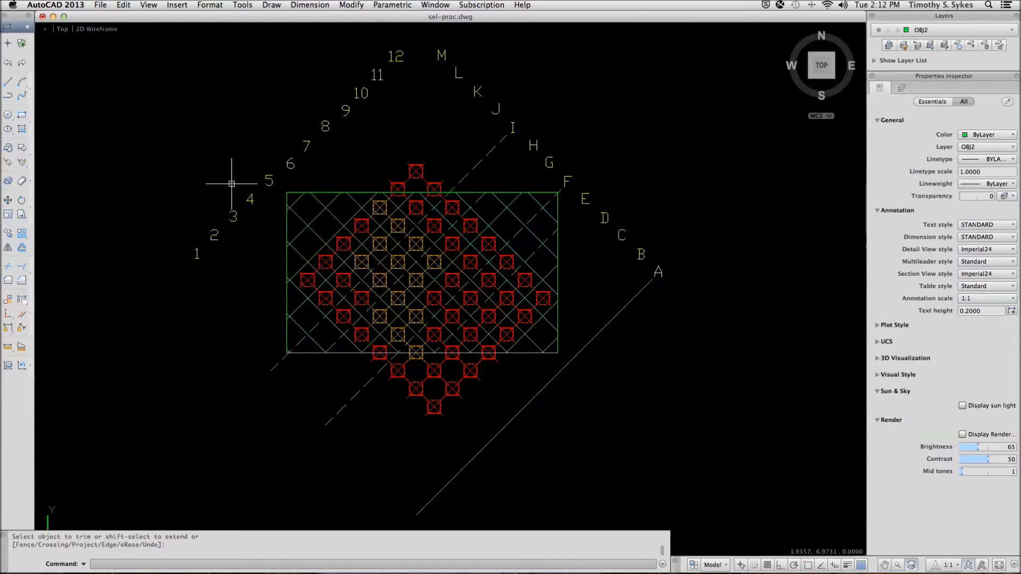
Erase the rectangle by reusing the Previous selection.
{"action": "type", "text": "E"}
{"action": "key", "text": "Return"}
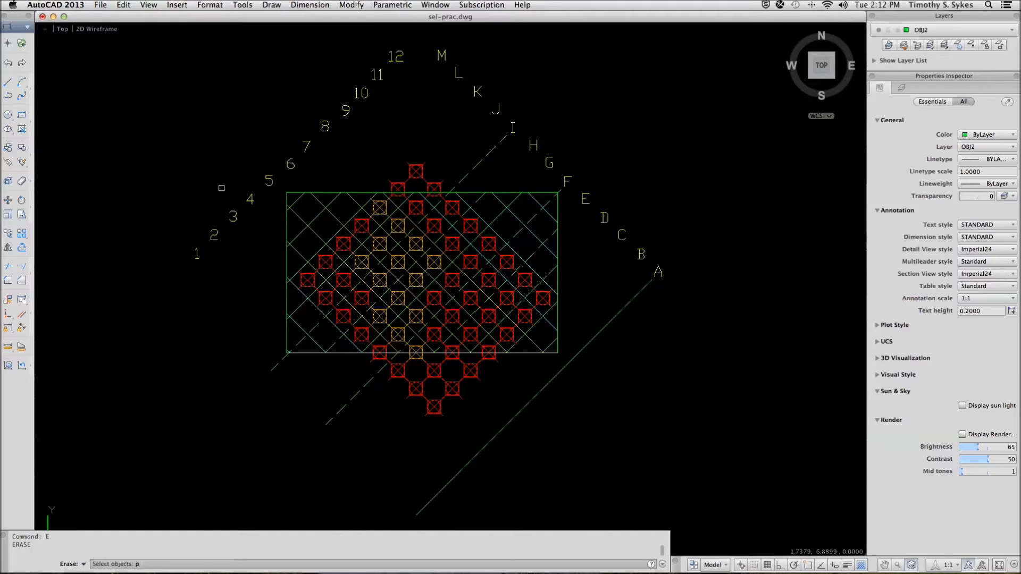
{"action": "type", "text": "p"}
{"action": "key", "text": "Return"}
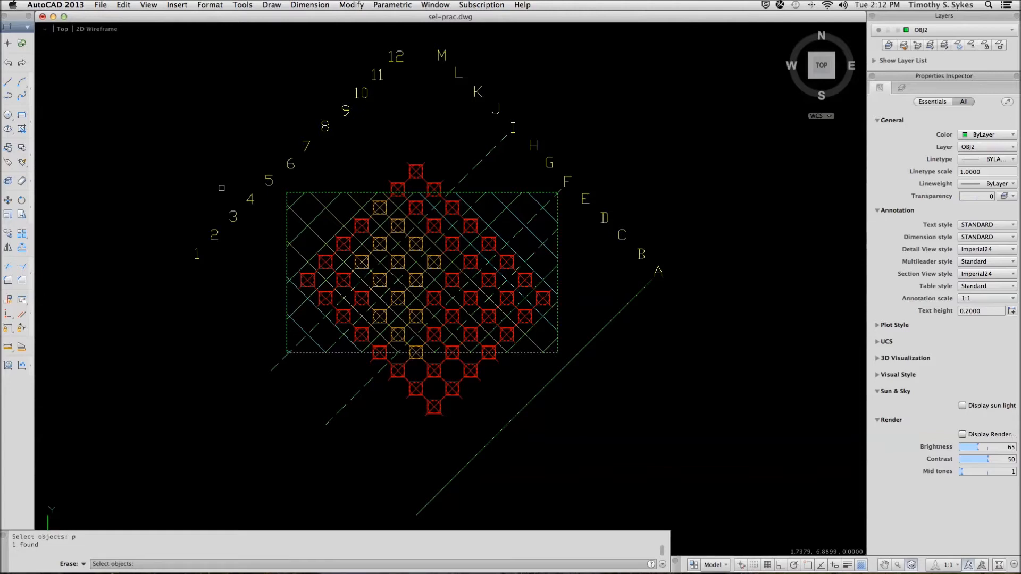
{"action": "key", "text": "Return"}
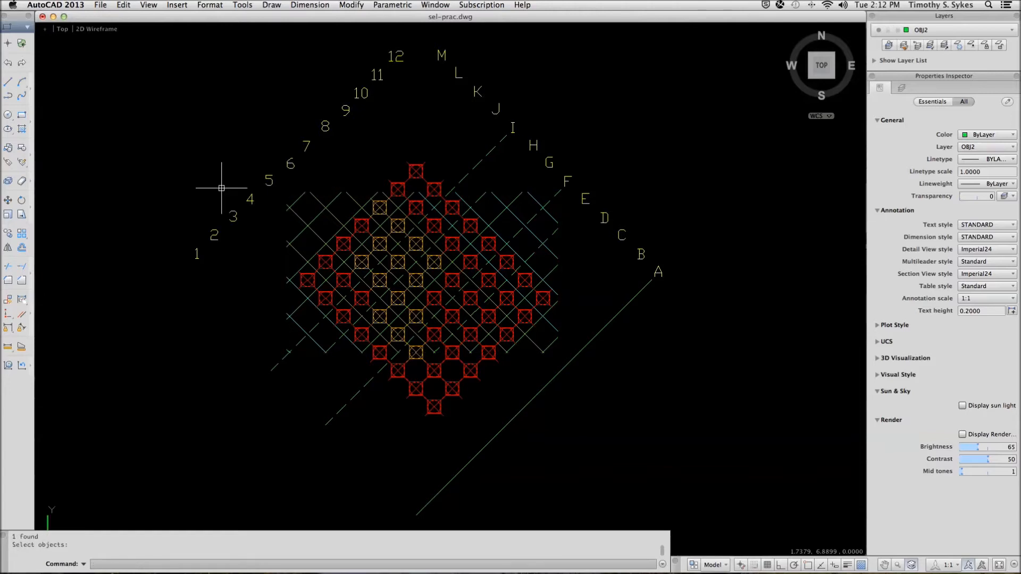
Undo the rectangle's erase, the trim and the rectangle itself.
{"action": "key", "text": "super+z"}
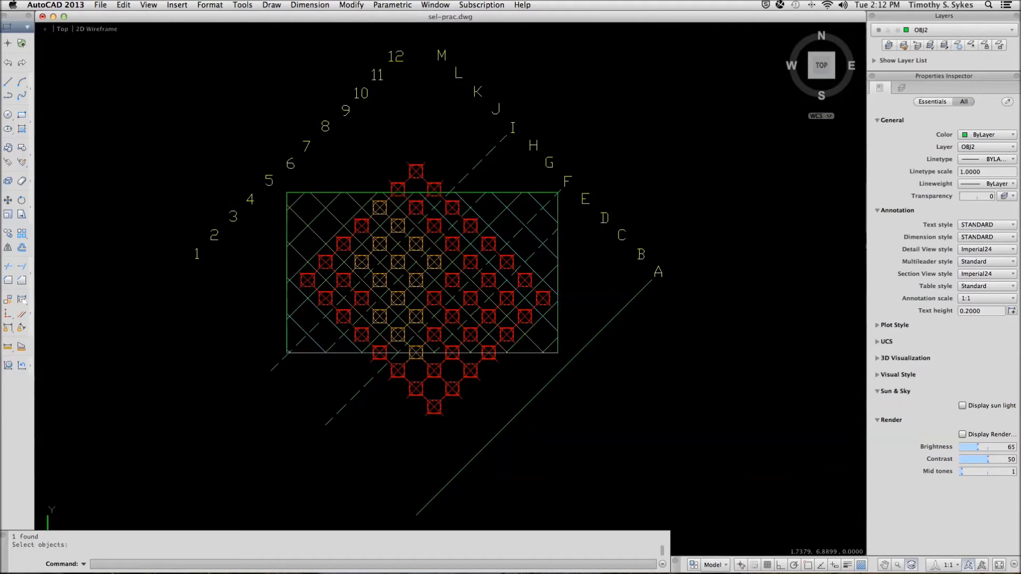
{"action": "key", "text": "super+z"}
{"action": "key", "text": "super+z"}
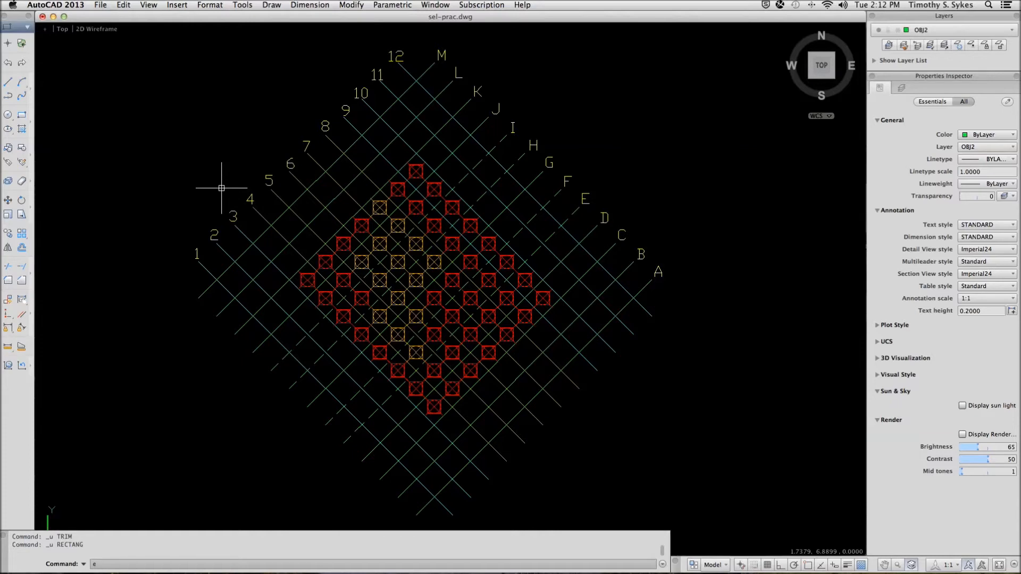
Start Erase and select all grid lines and squares with a crossing polygon along the grid's outer edges, leaving out the labels.
{"action": "key", "text": "Return"}
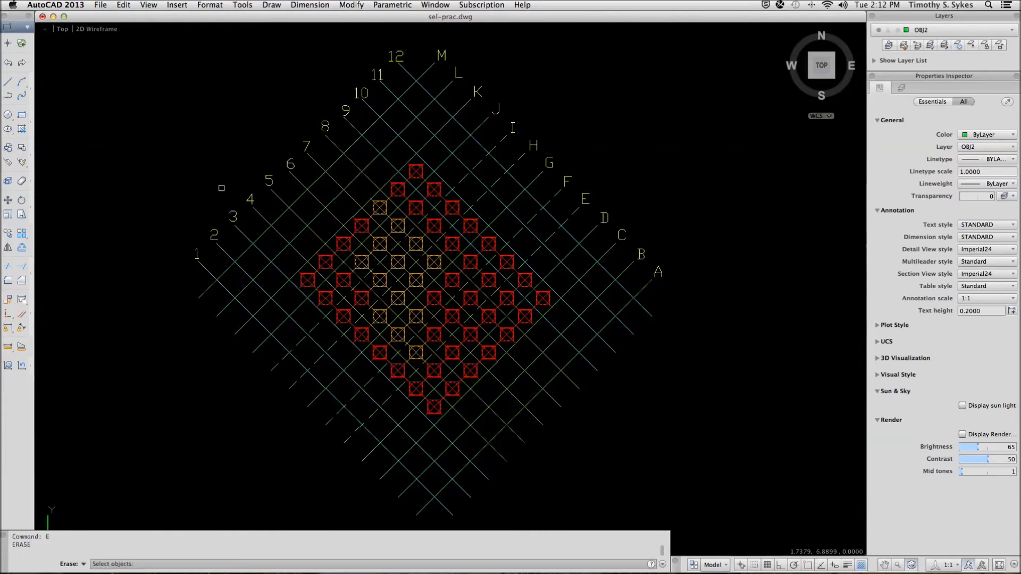
{"action": "key", "text": "Return"}
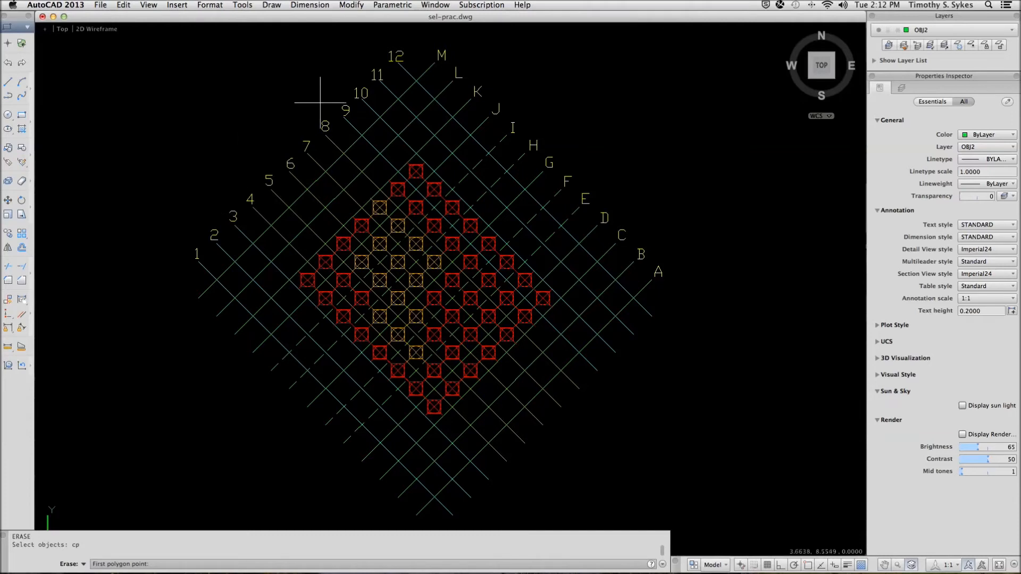
{"action": "left_click", "coordinate": [425, 58]}
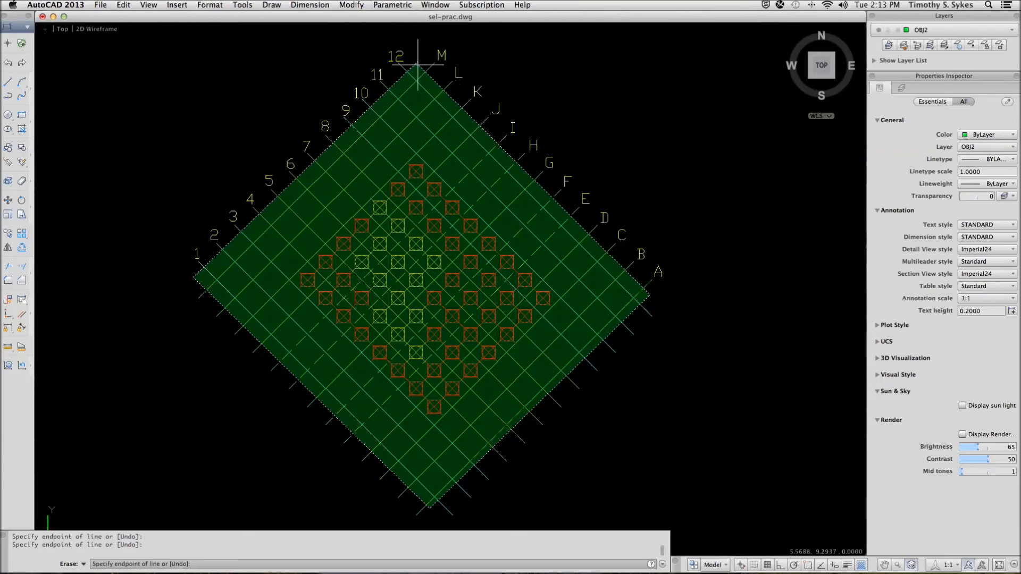
{"action": "key", "text": "Return"}
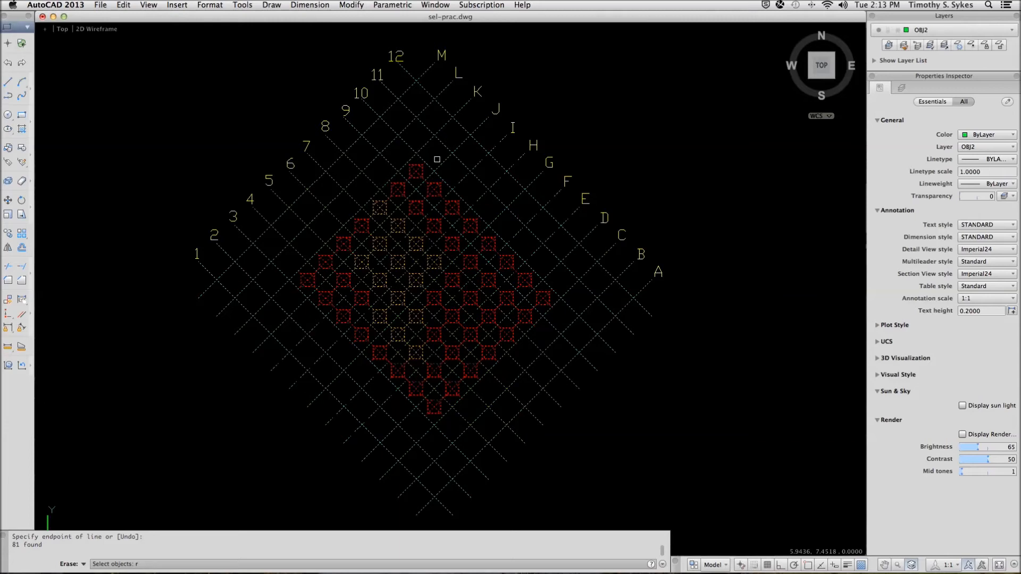
Remove grid lines E through I from the erase selection with a fence across their upper ends.
{"action": "key", "text": "Return"}
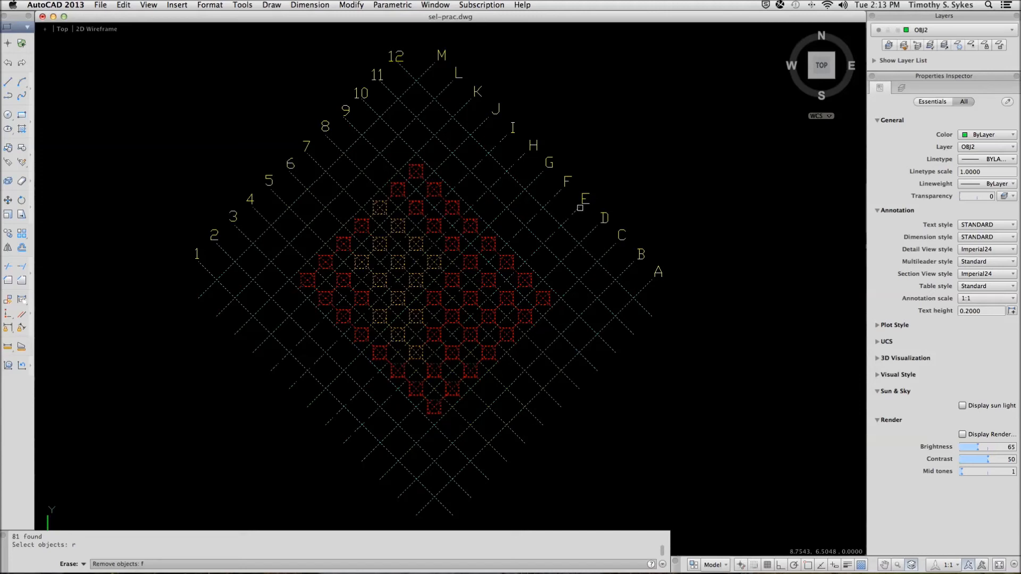
{"action": "key", "text": "Return"}
{"action": "scroll", "coordinate": [568, 211], "scroll_direction": "down", "scroll_amount": 1}
{"action": "left_click", "coordinate": [575, 216]}
{"action": "left_click", "coordinate": [500, 136]}
{"action": "key", "text": "Return"}
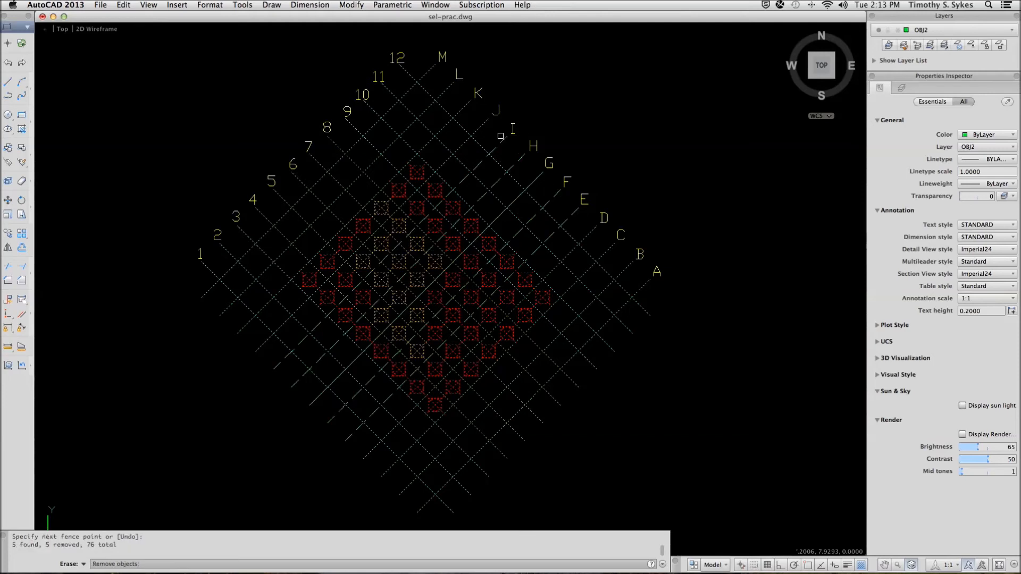
Add grid line G back to the selection, complete the erase and undo it.
{"action": "key", "text": "Return"}
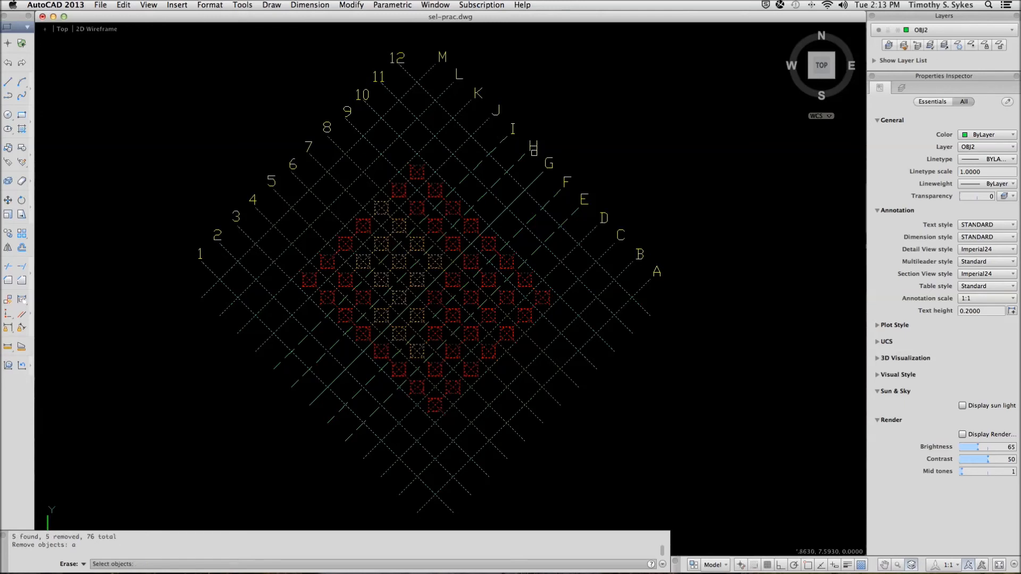
{"action": "left_click", "coordinate": [538, 175]}
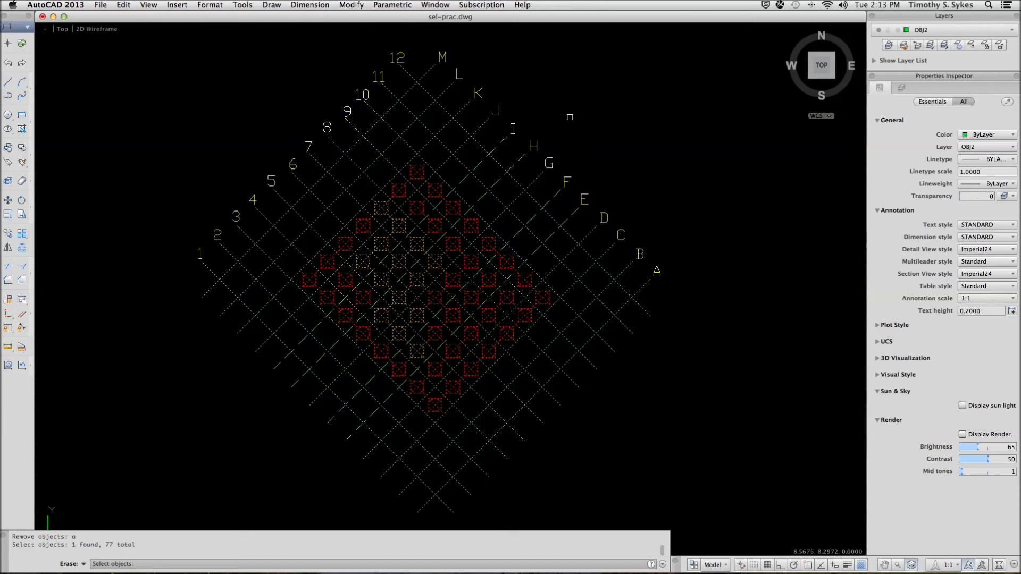
{"action": "key", "text": "Return"}
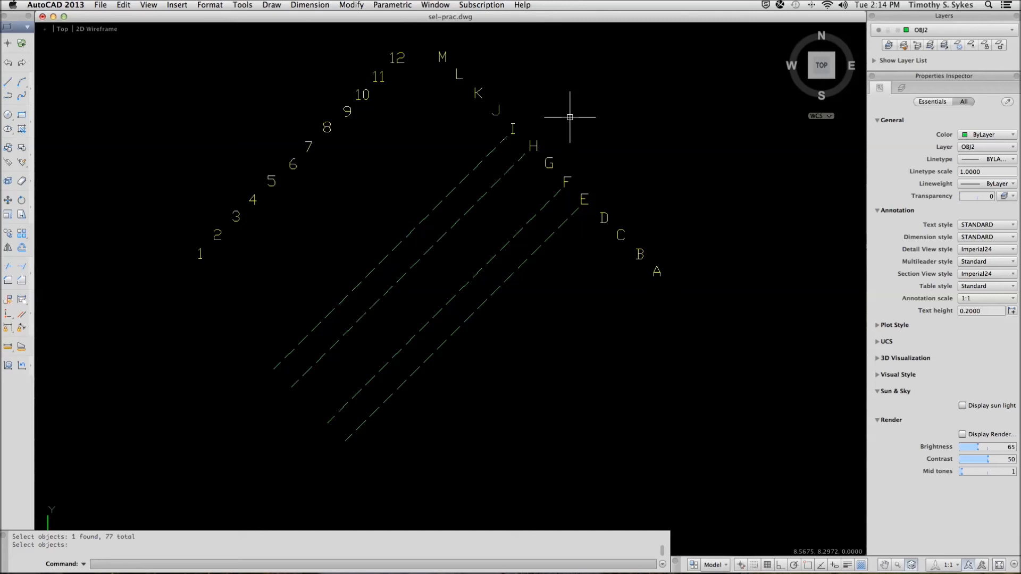
{"action": "key", "text": "Escape"}
Erase every object in the drawing using the All selection option.
{"action": "type", "text": "E"}
{"action": "key", "text": "Return"}
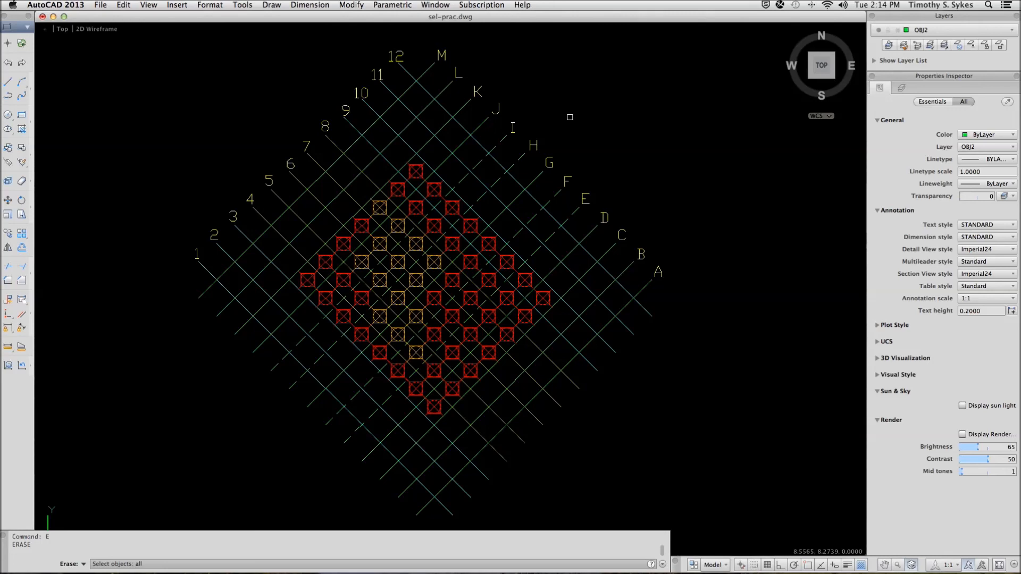
{"action": "key", "text": "Return"}
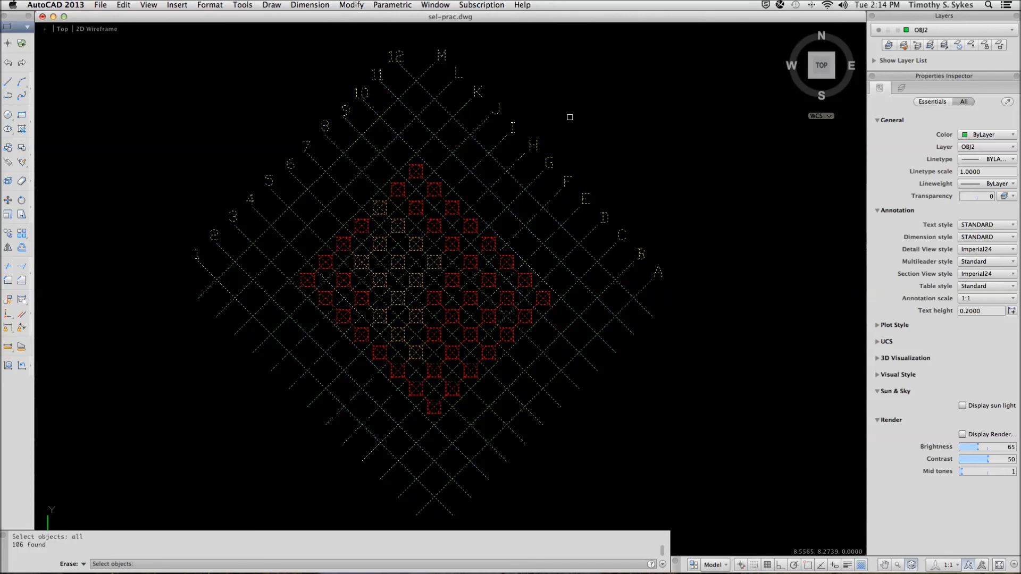
{"action": "key", "text": "Return"}
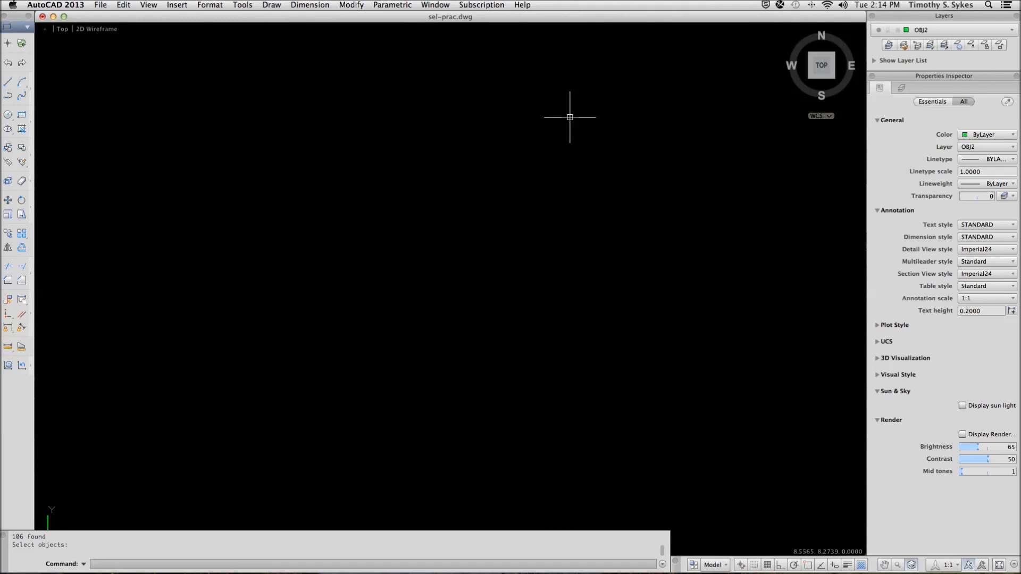